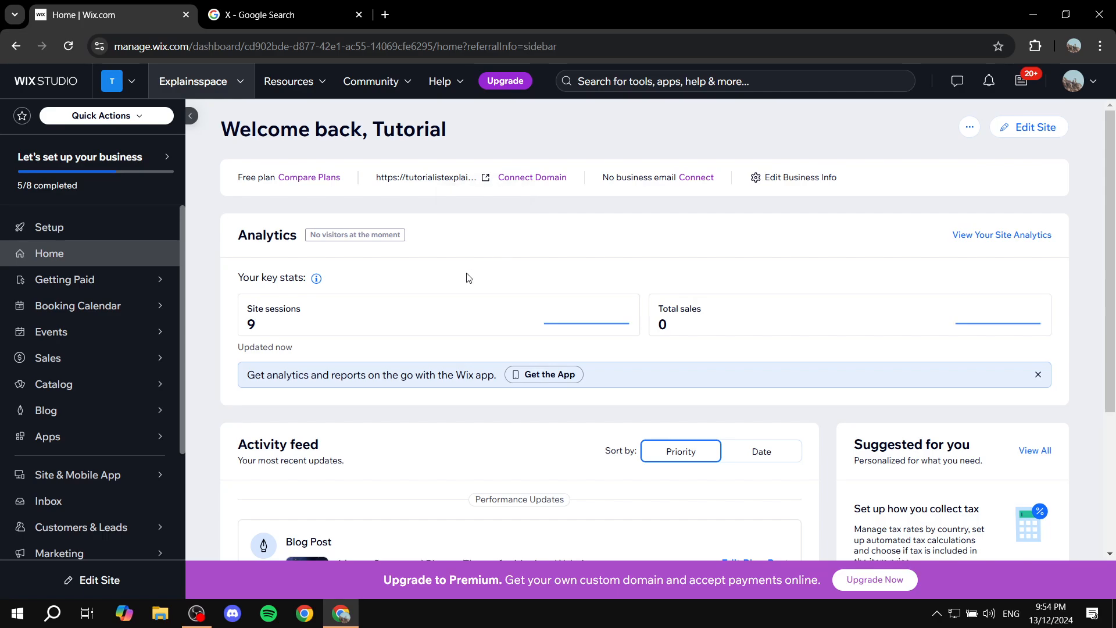
# - Examine the title and description text of the first X result in the Google search results
pyautogui.click(276, 12)
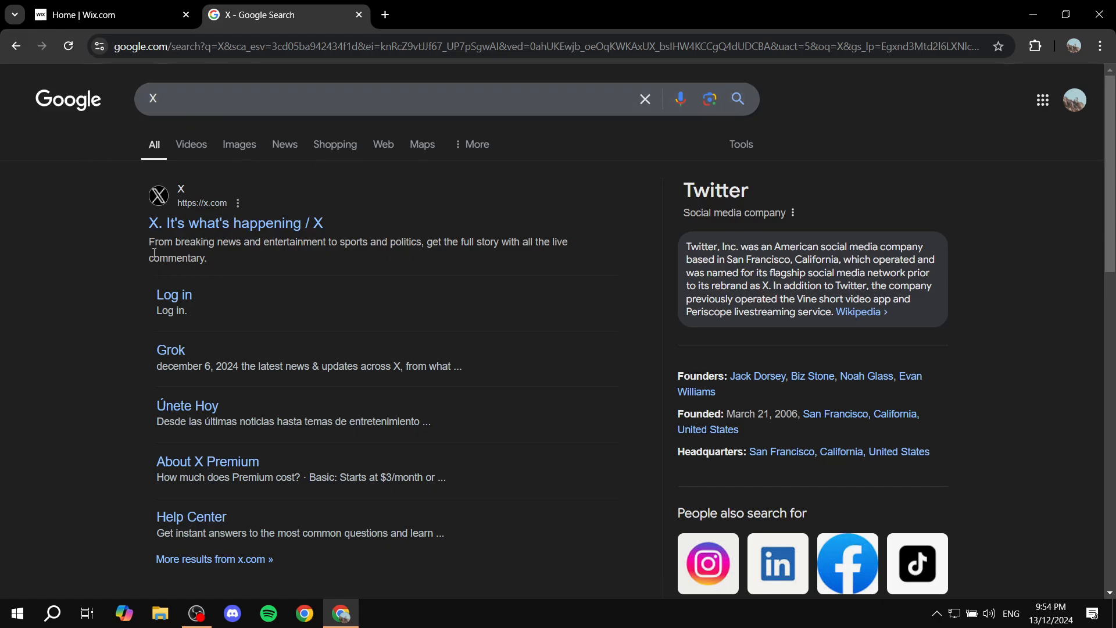
pyautogui.moveTo(131, 234); pyautogui.dragTo(352, 222)
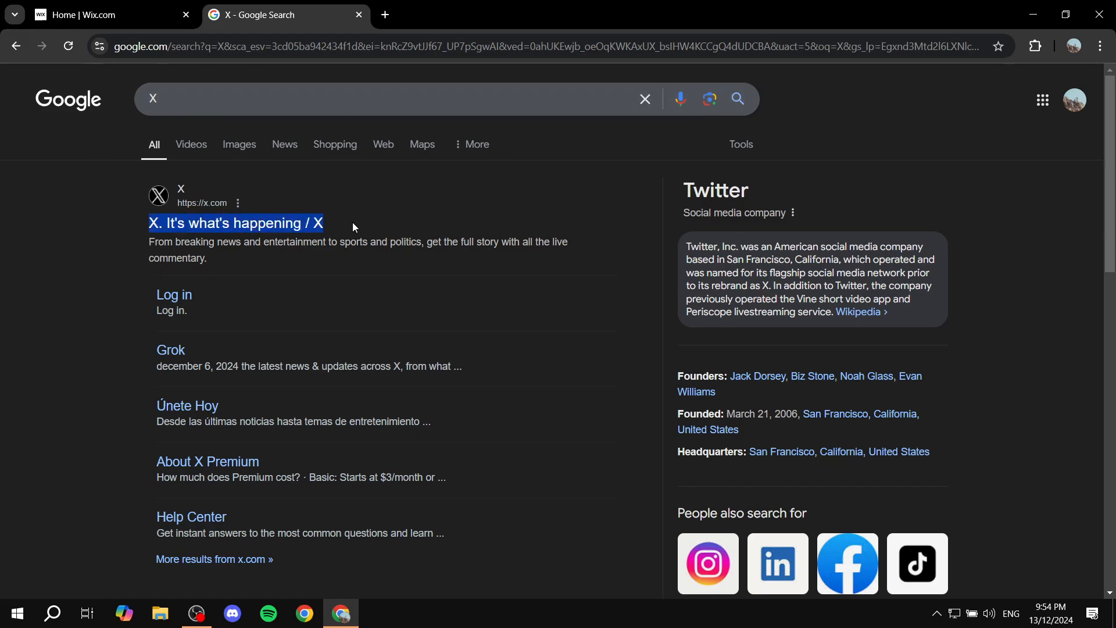
pyautogui.click(352, 222)
pyautogui.moveTo(142, 250); pyautogui.dragTo(232, 257)
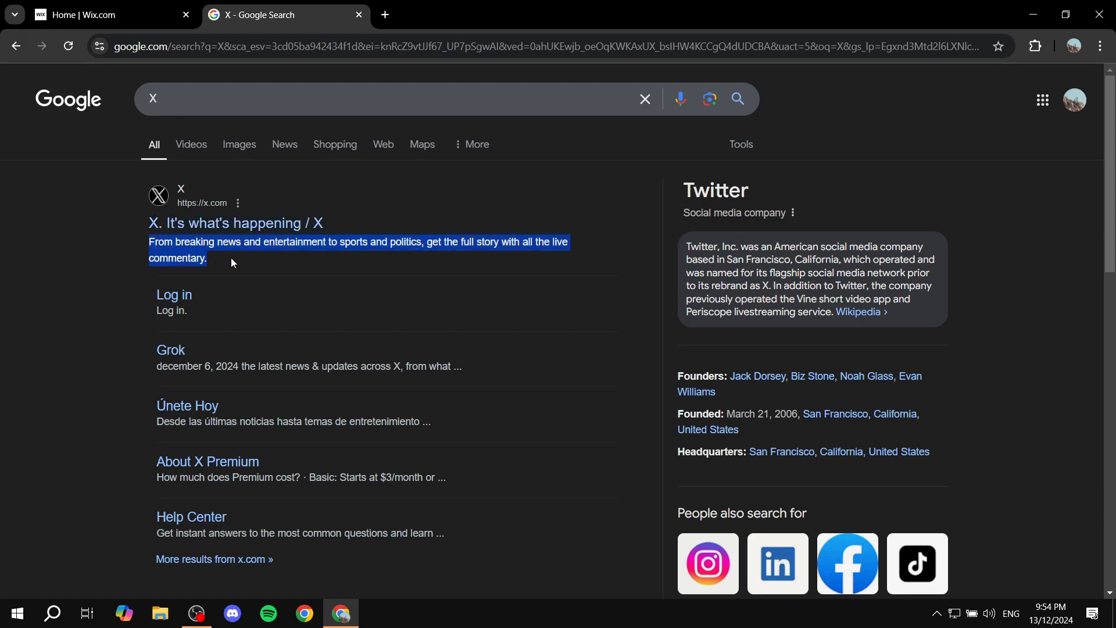
pyautogui.click(141, 236)
pyautogui.moveTo(142, 236); pyautogui.dragTo(223, 260)
pyautogui.click(224, 261)
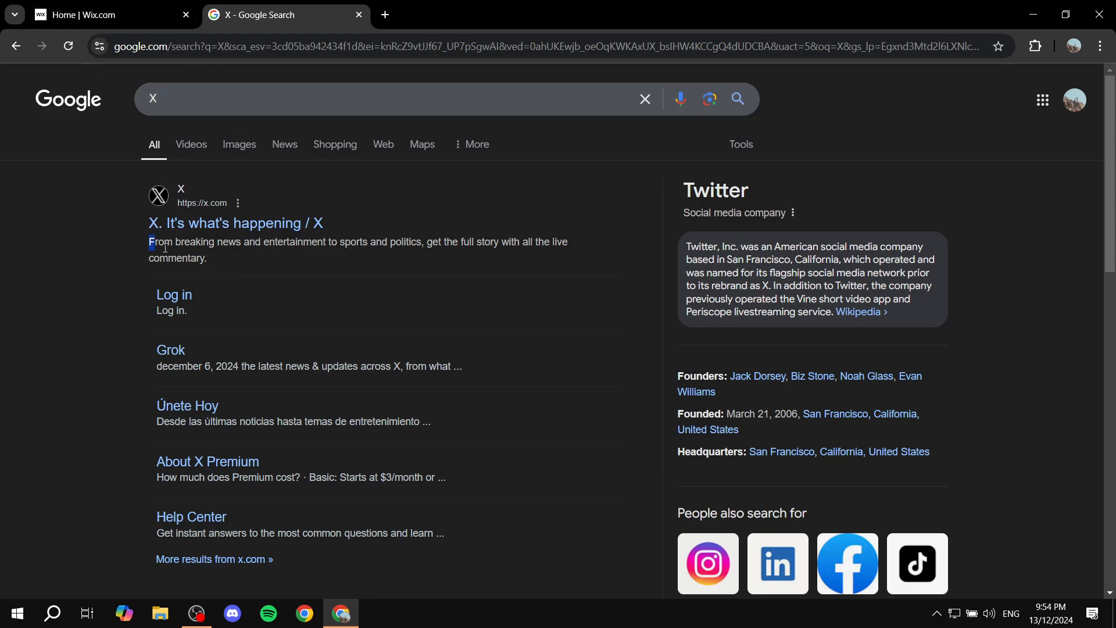
pyautogui.moveTo(165, 248); pyautogui.dragTo(226, 263)
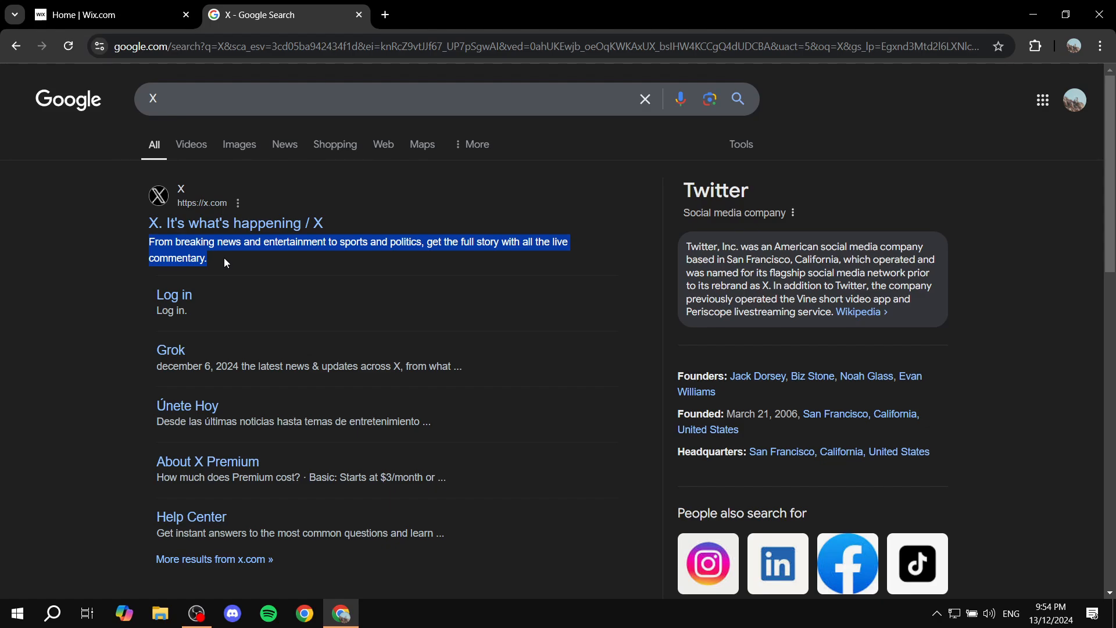
pyautogui.click(73, 14)
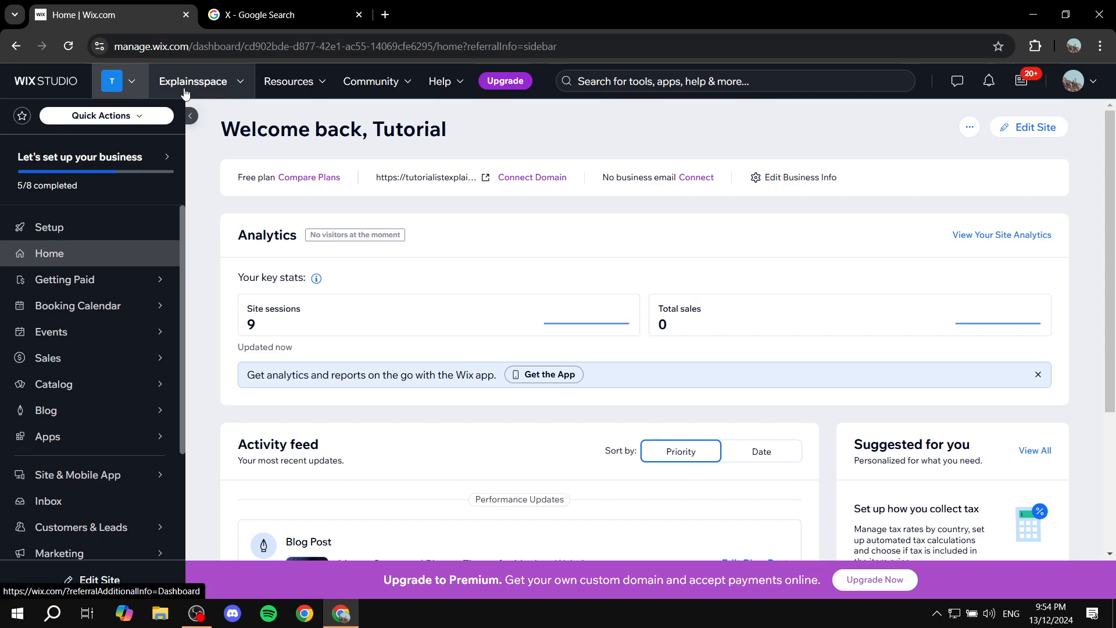
pyautogui.click(1009, 128)
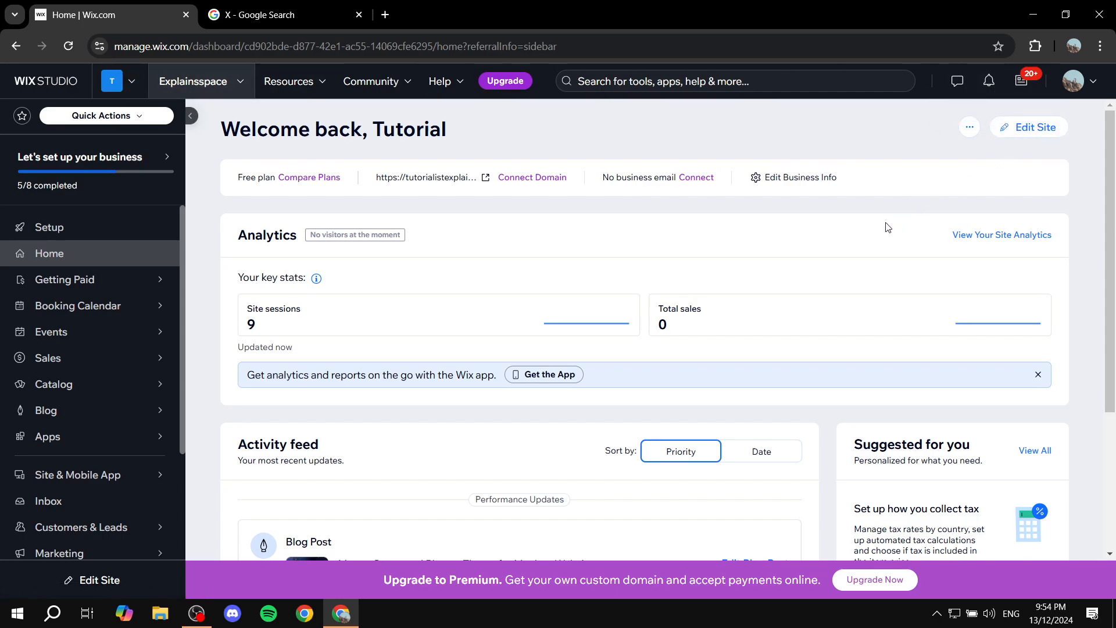
pyautogui.click(337, 6)
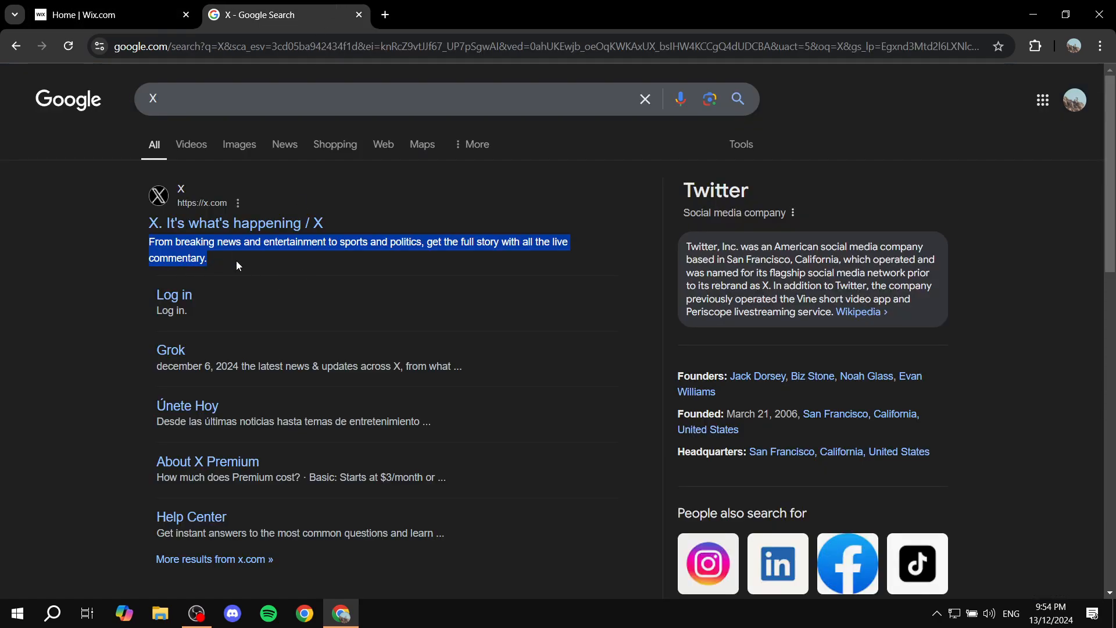
pyautogui.click(96, 251)
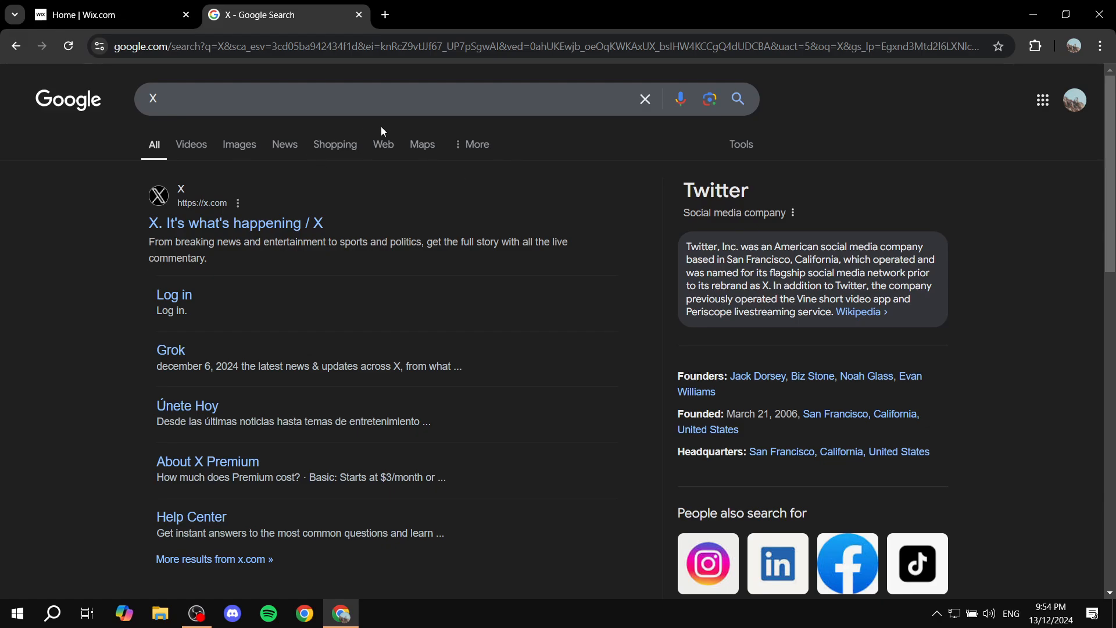
# - Close the Google search page and open the Wix site in the website editor
pyautogui.click(360, 15)
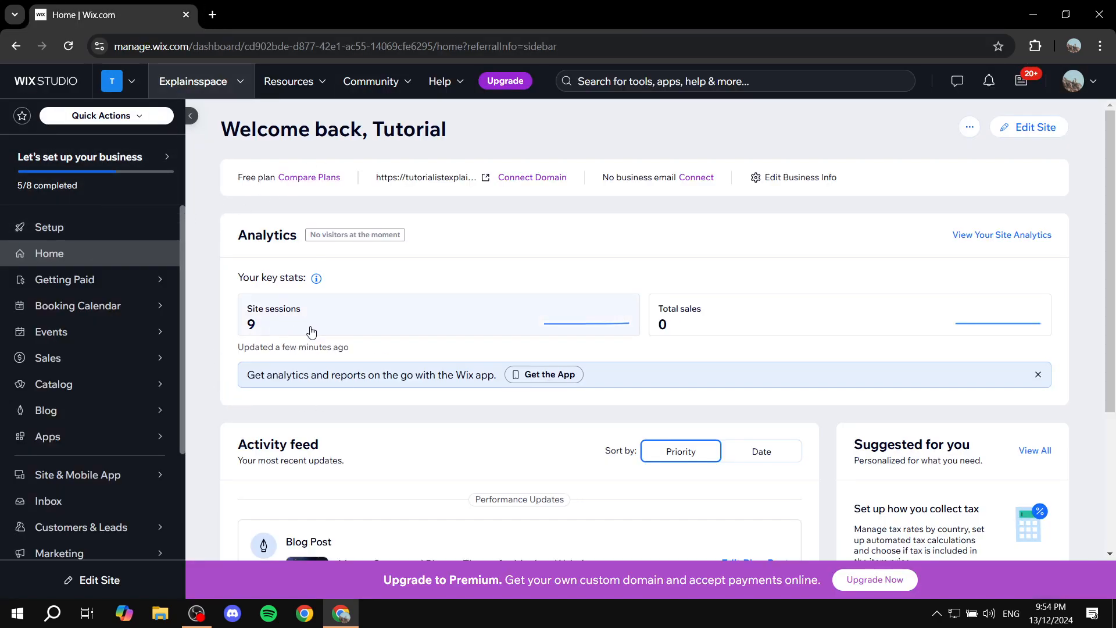
pyautogui.moveTo(122, 169)
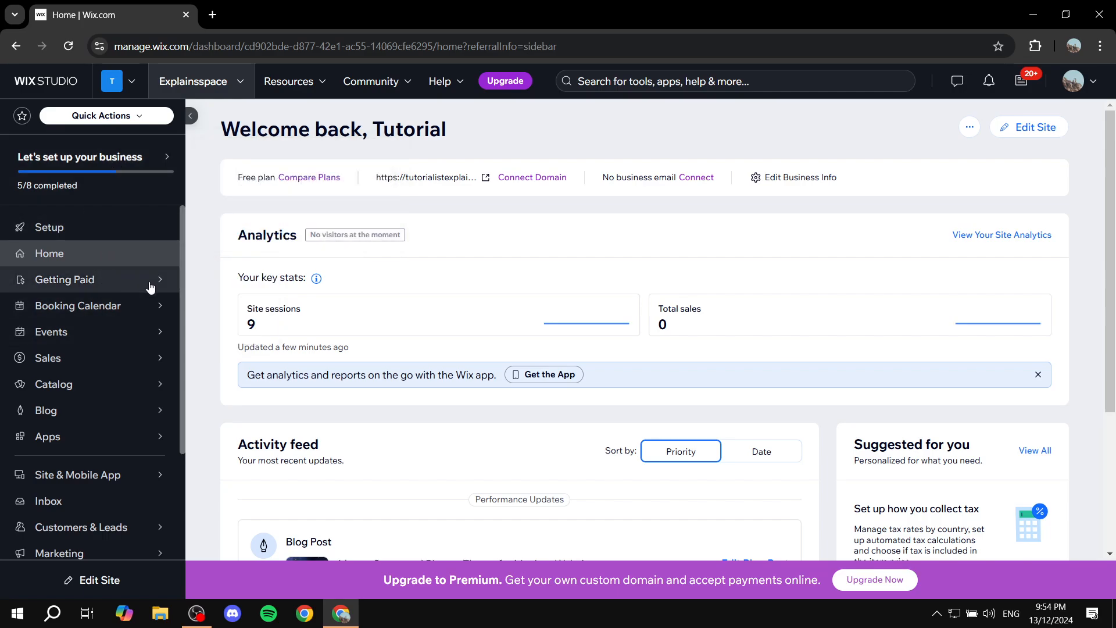
pyautogui.click(1032, 128)
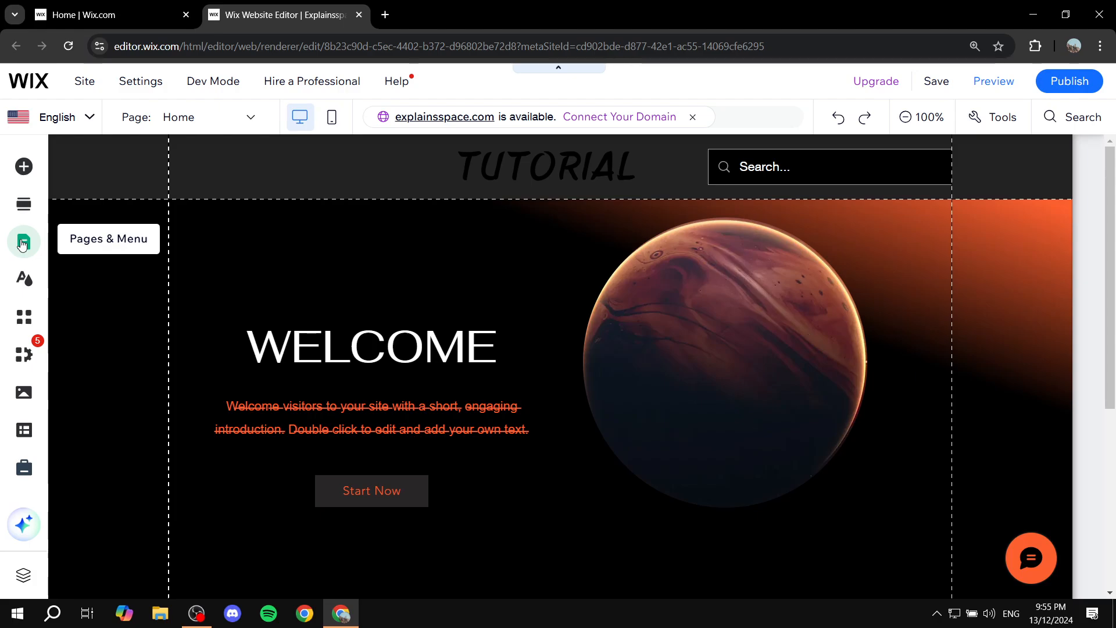
# - Open the Home page's SEO basics settings from the site's page list
pyautogui.click(22, 243)
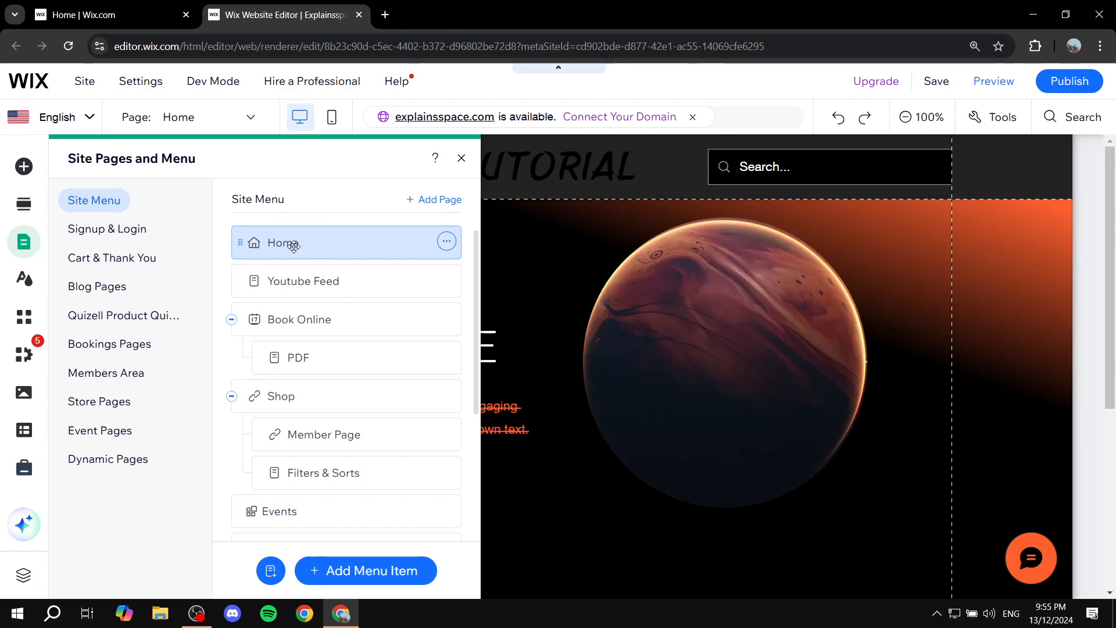
pyautogui.click(447, 243)
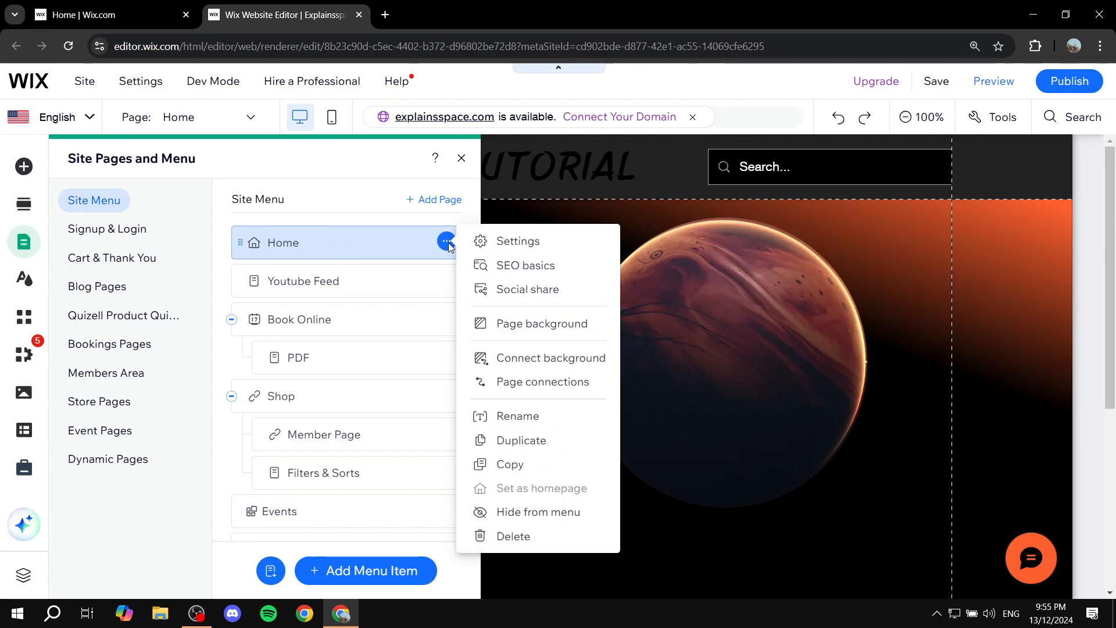
pyautogui.click(509, 241)
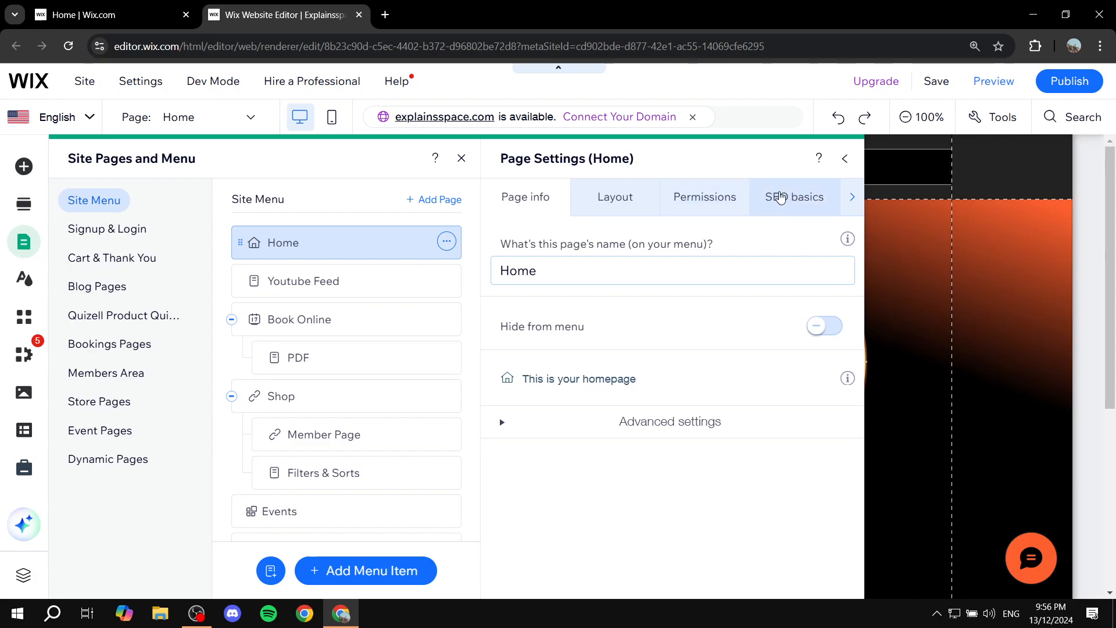
pyautogui.click(794, 200)
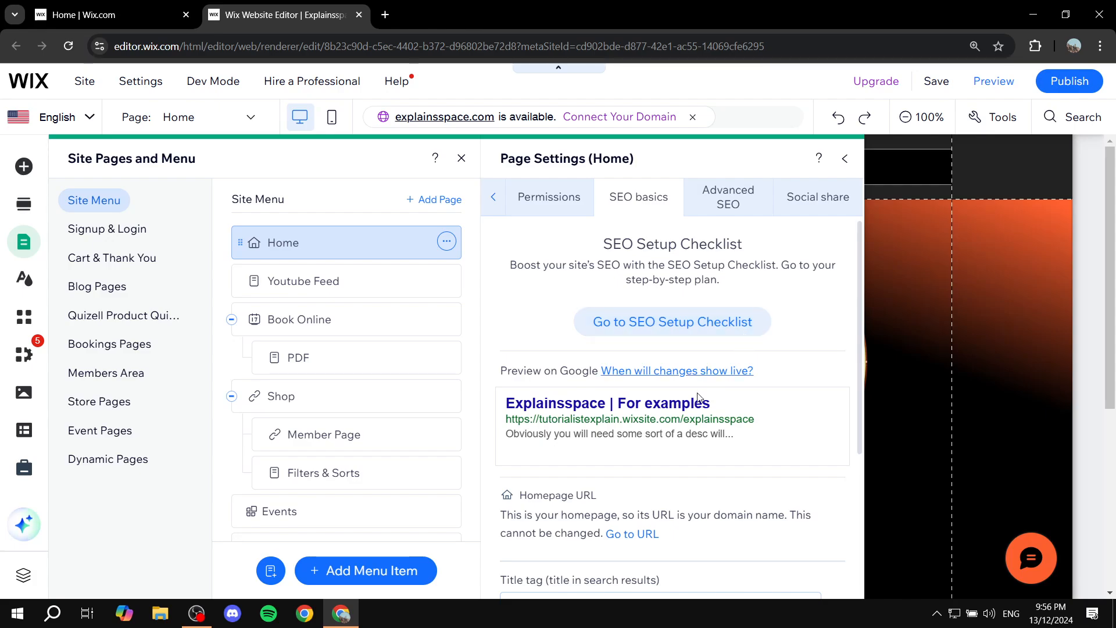
# - Replace the Home page's meta description with "The desc needed for your search engine."
pyautogui.scroll(-4, 731, 383)
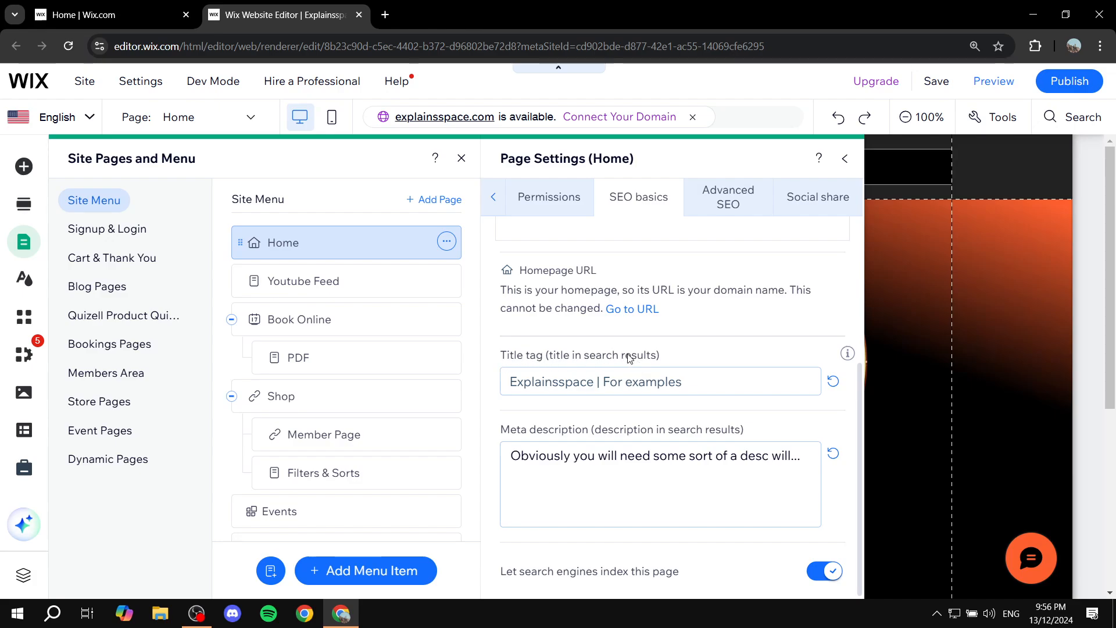
pyautogui.click(690, 386)
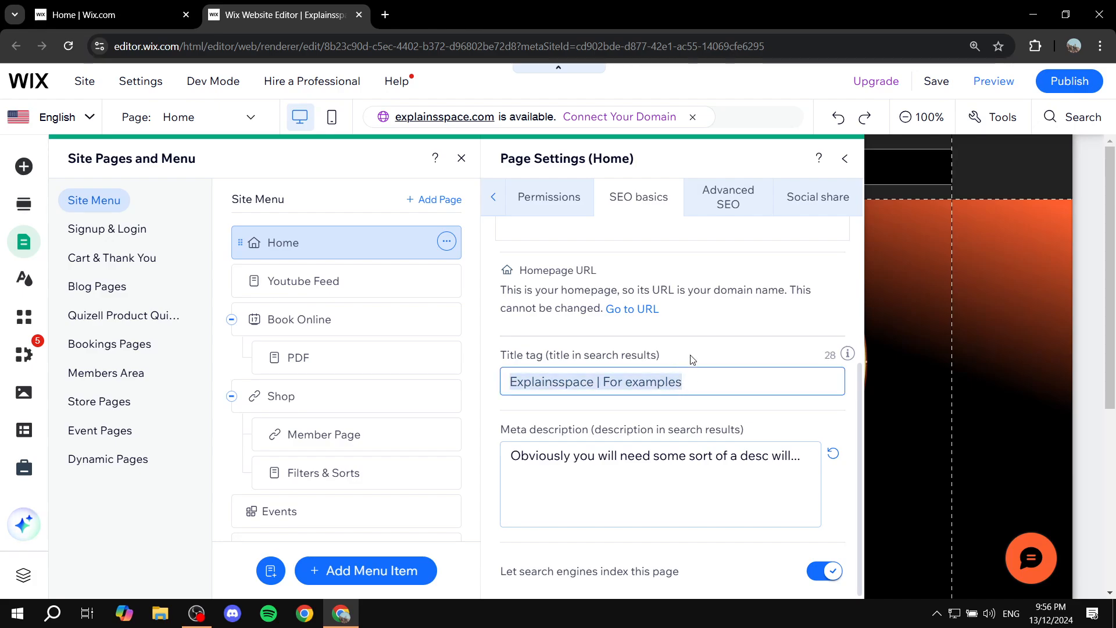
pyautogui.click(703, 339)
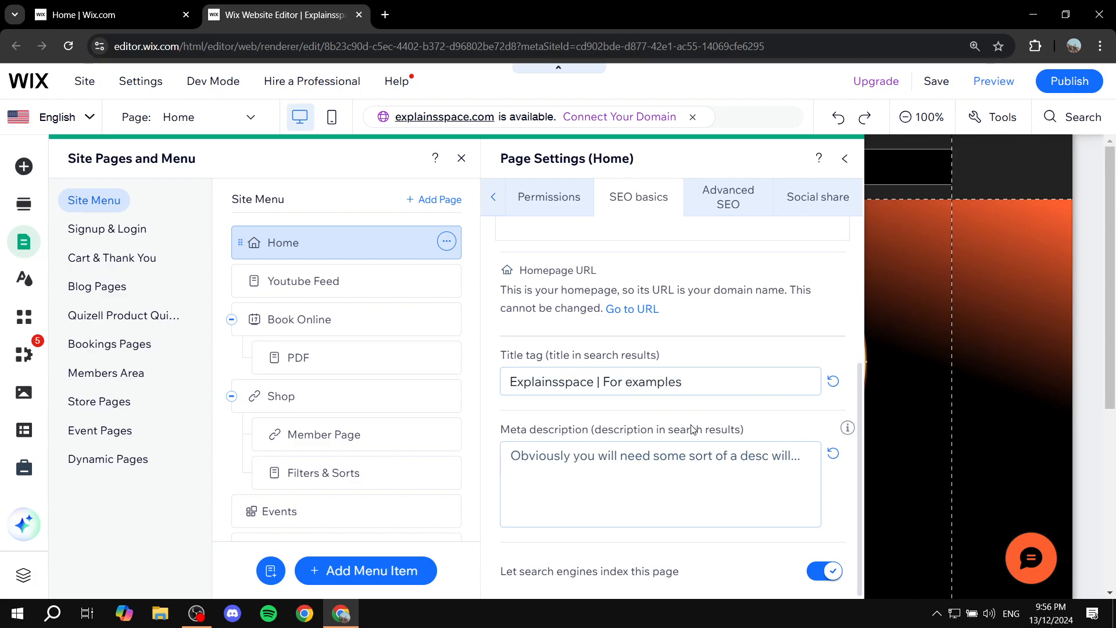
pyautogui.click(725, 456)
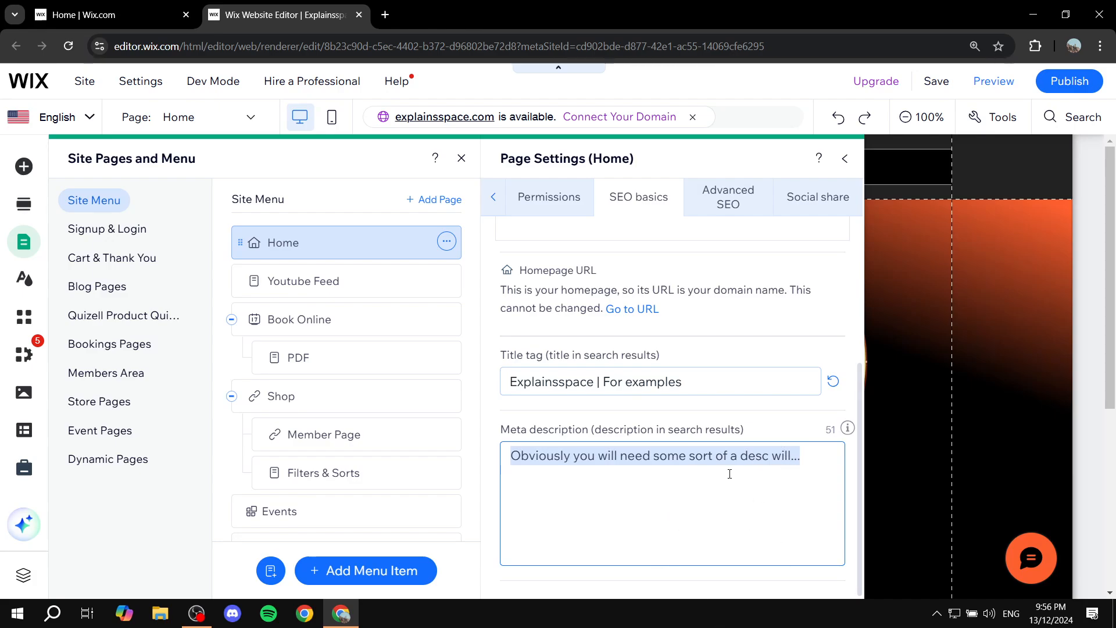
pyautogui.press('BackSpace')
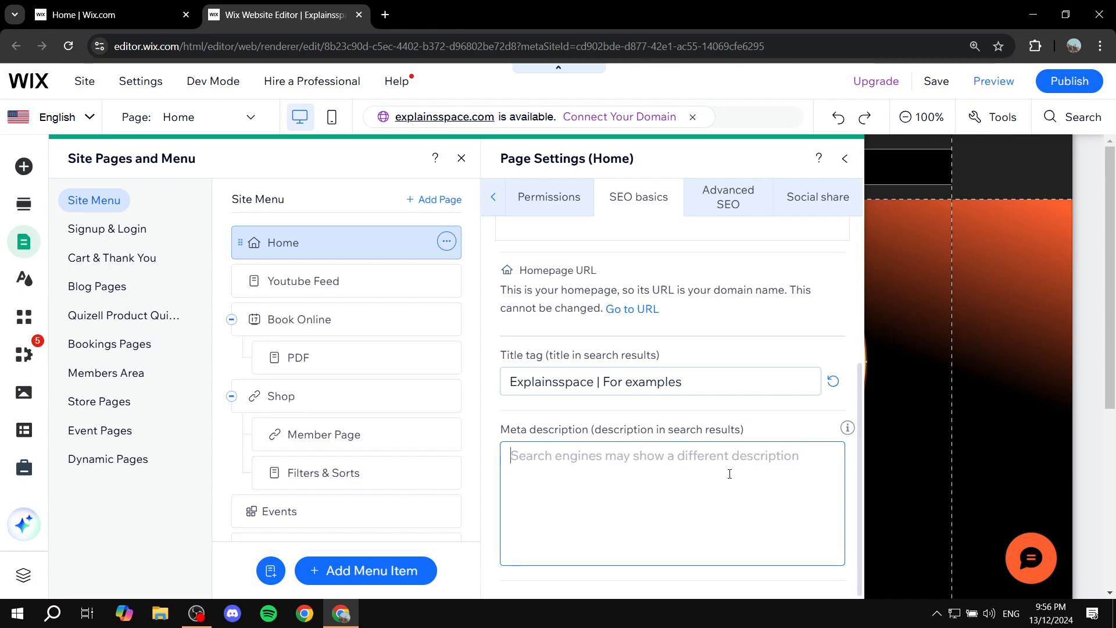
pyautogui.write('The desc')
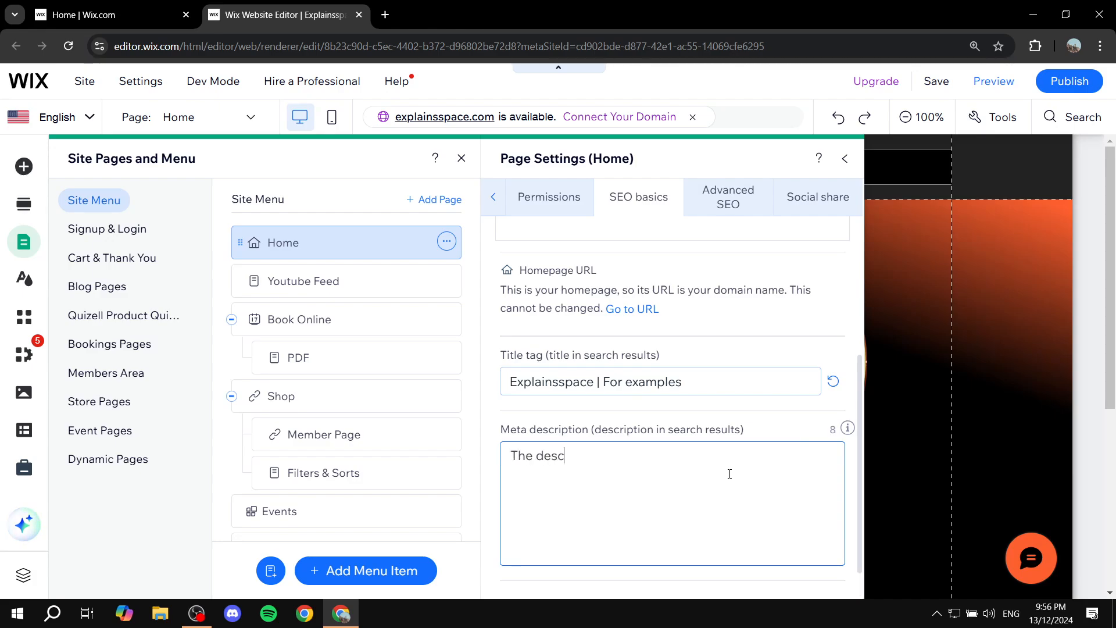
pyautogui.write(' needed for your search engine.')
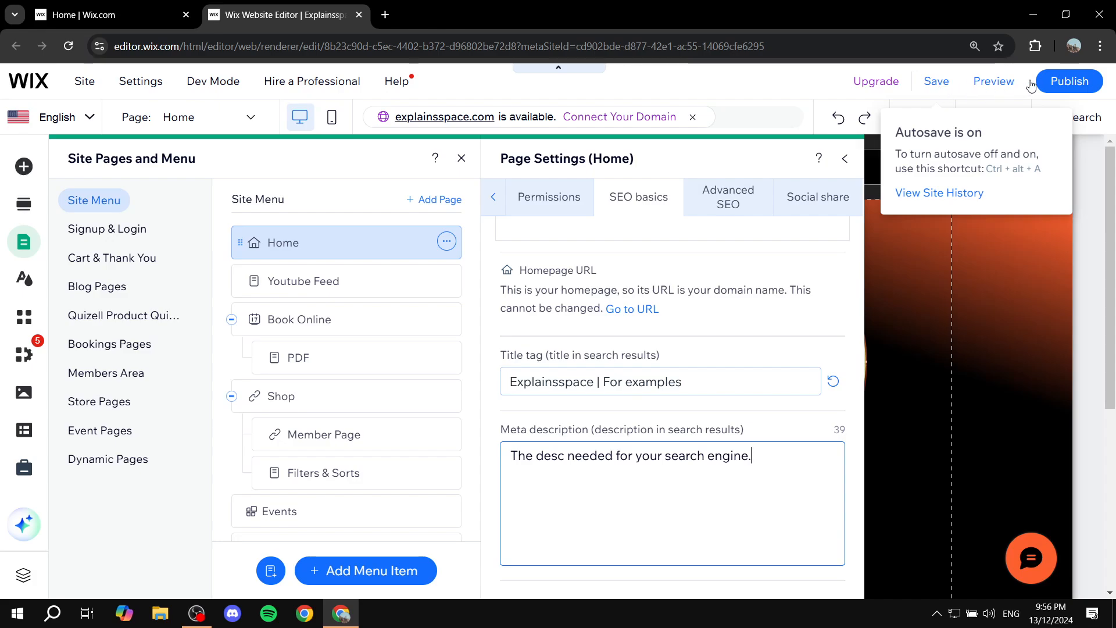
# - Close the Home page settings, then save and publish the site, dismissing the publishing message
pyautogui.click(845, 158)
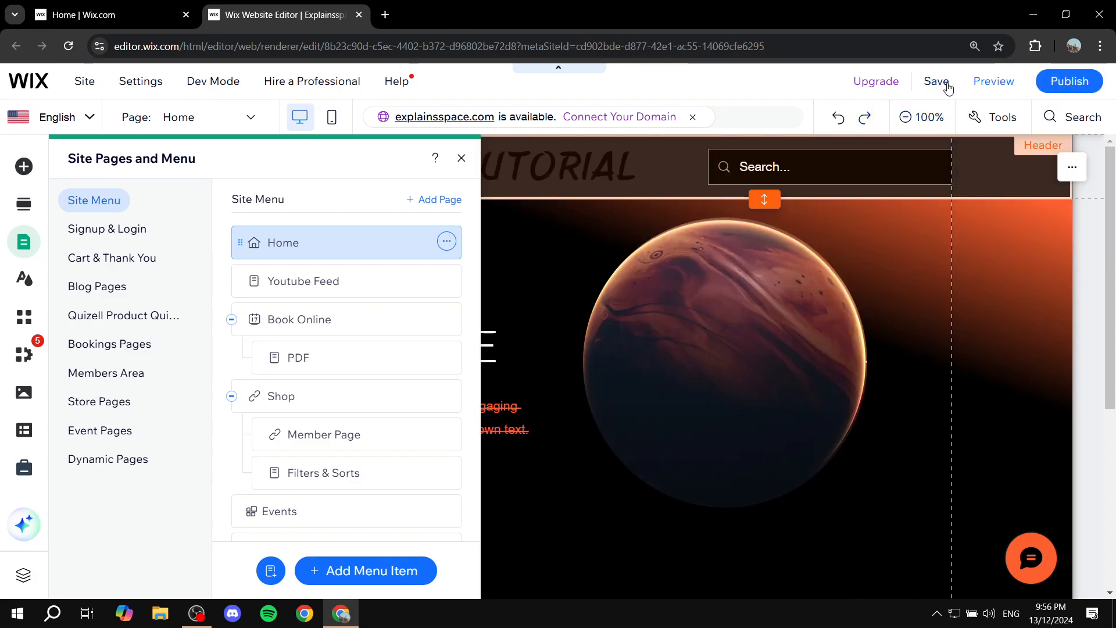
pyautogui.click(937, 81)
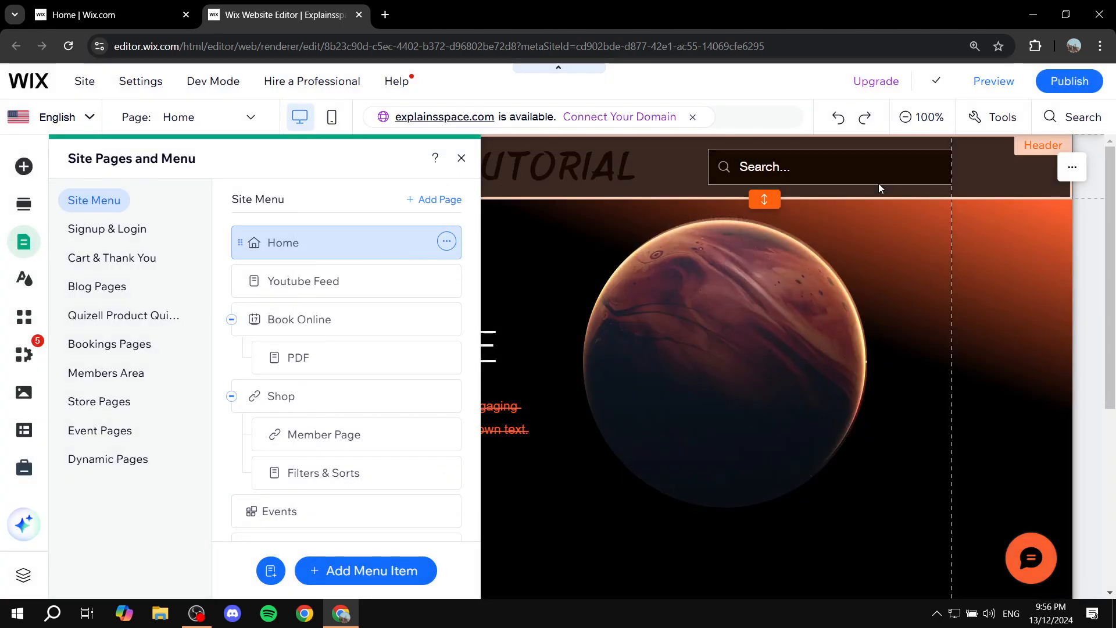
pyautogui.click(1070, 81)
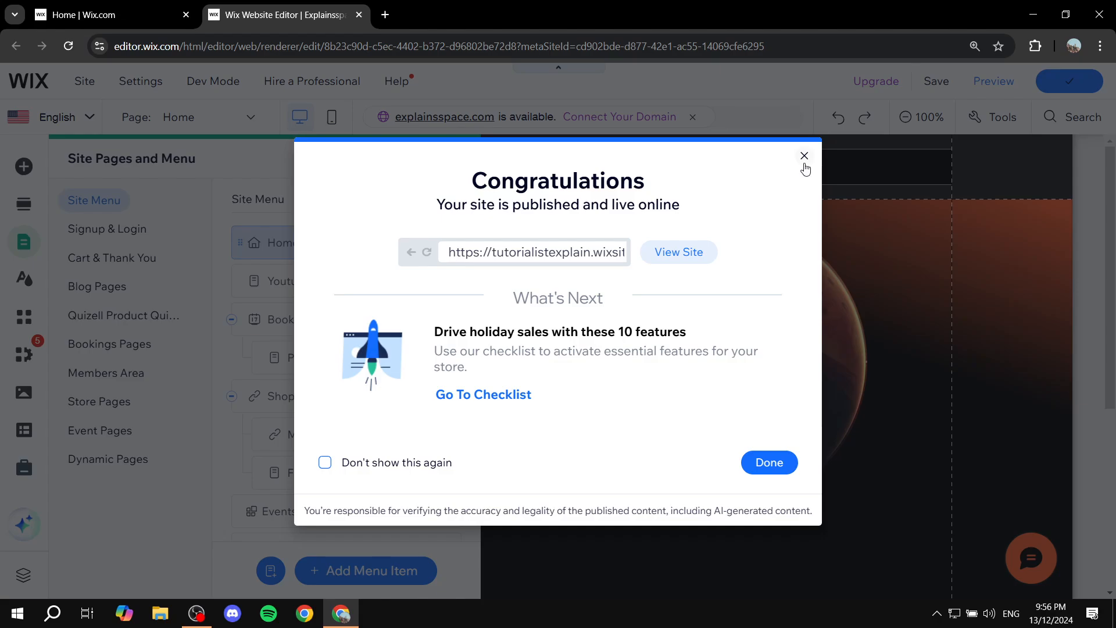
pyautogui.click(805, 157)
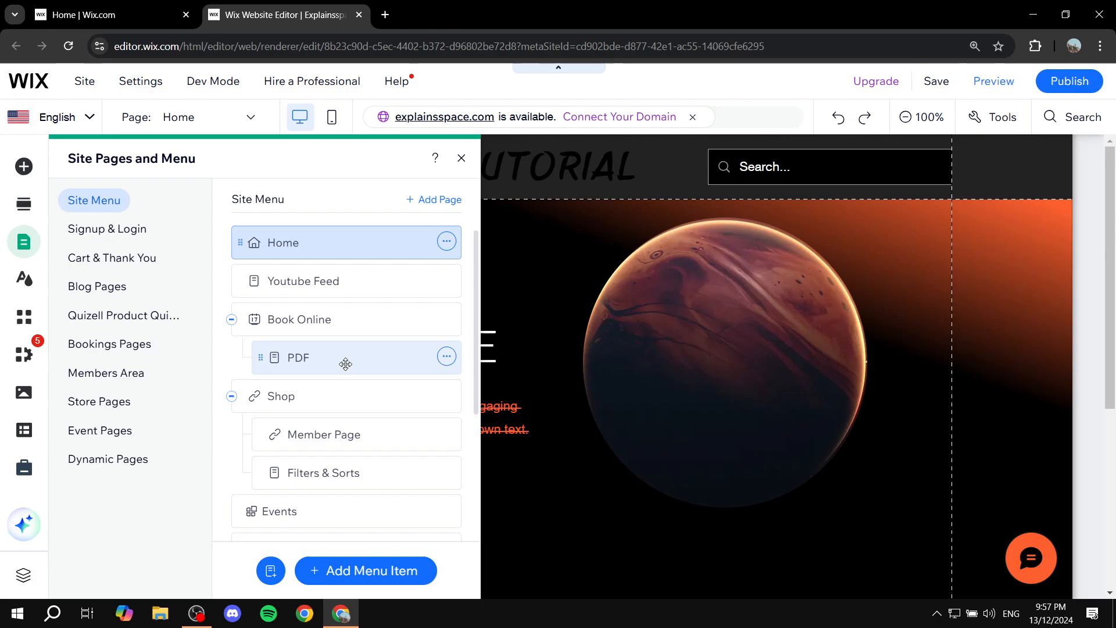
# - Review the PDF page's SEO title tag and meta description fields, and return to the Home page with the page list closed
pyautogui.click(446, 357)
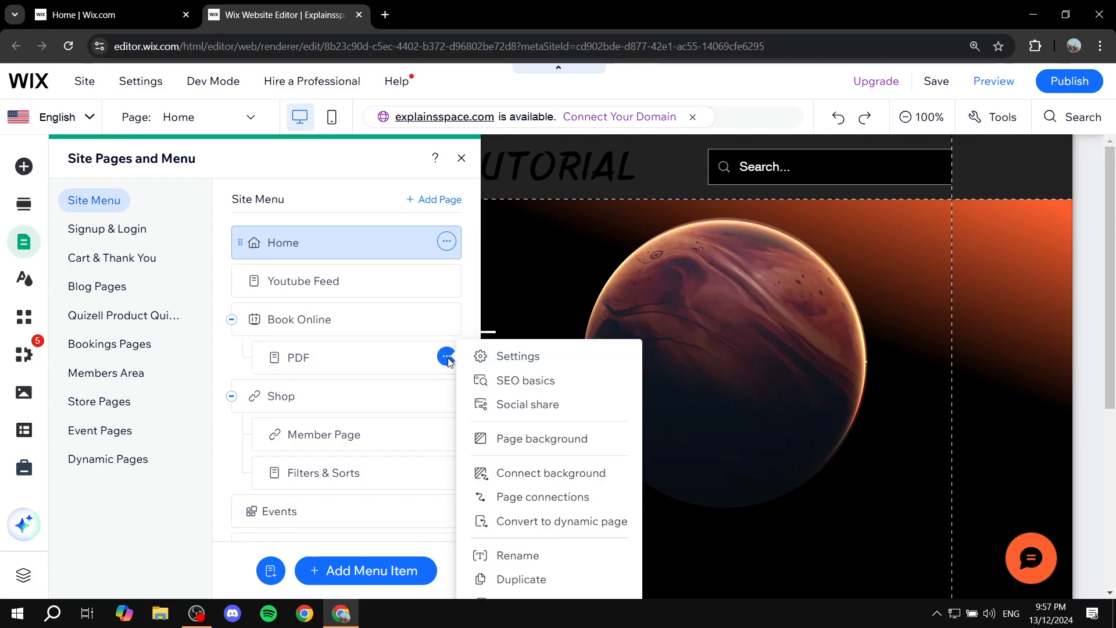
pyautogui.click(528, 386)
pyautogui.scroll(-5, 538, 360)
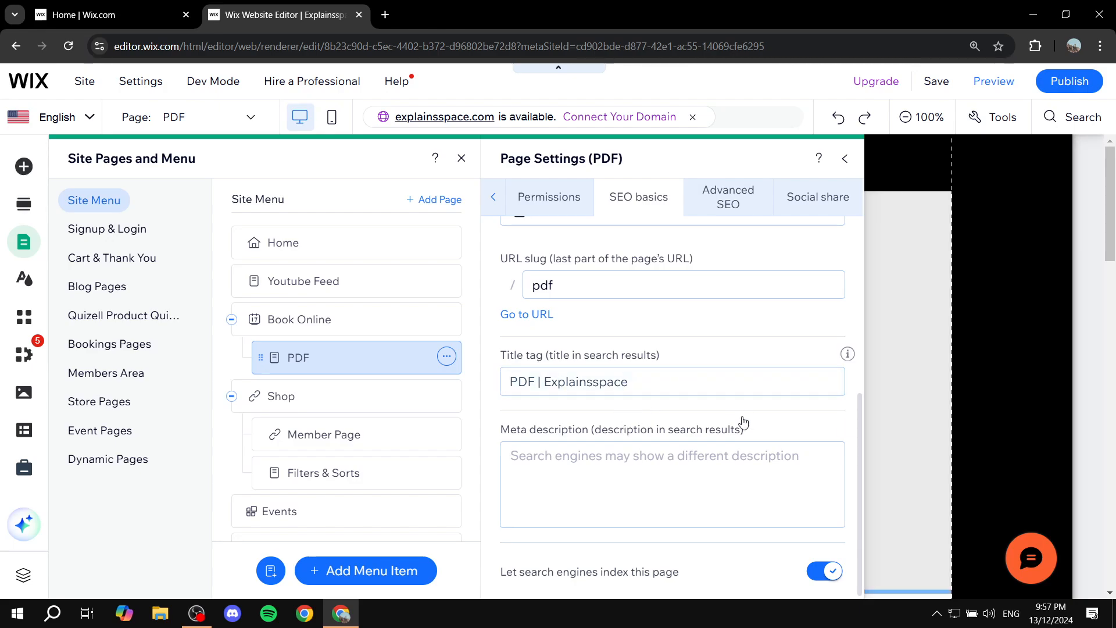
pyautogui.click(866, 230)
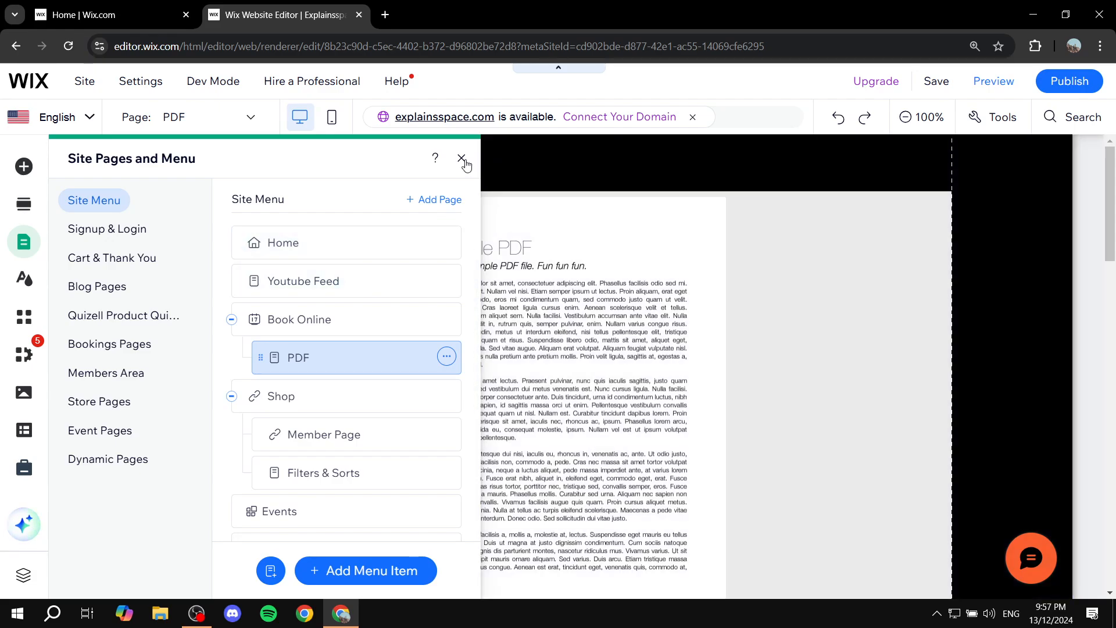
pyautogui.click(281, 245)
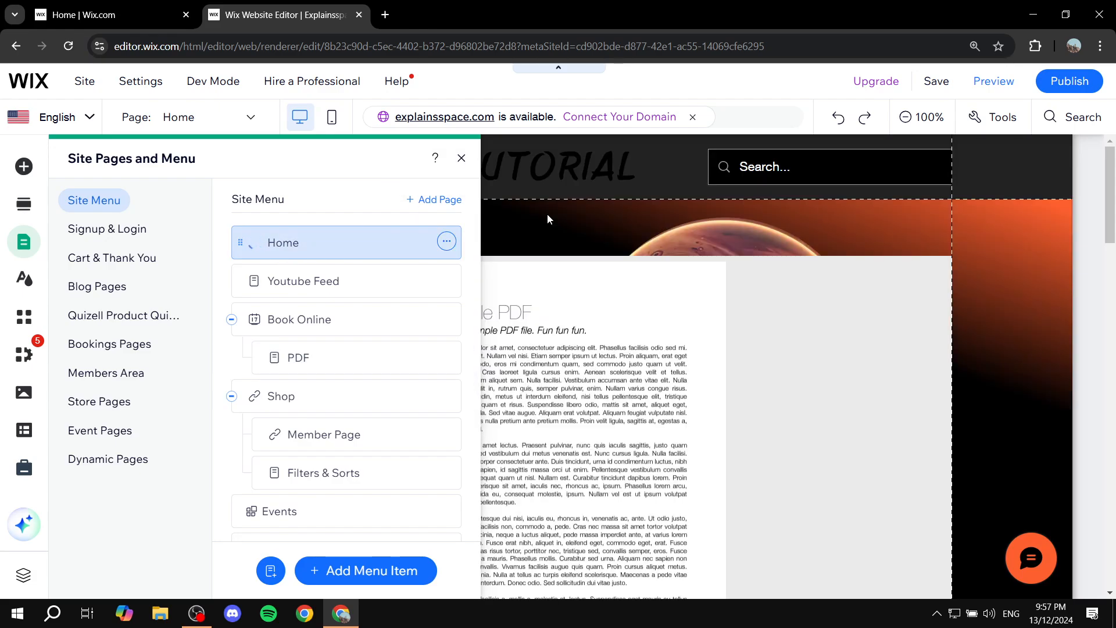
pyautogui.click(461, 158)
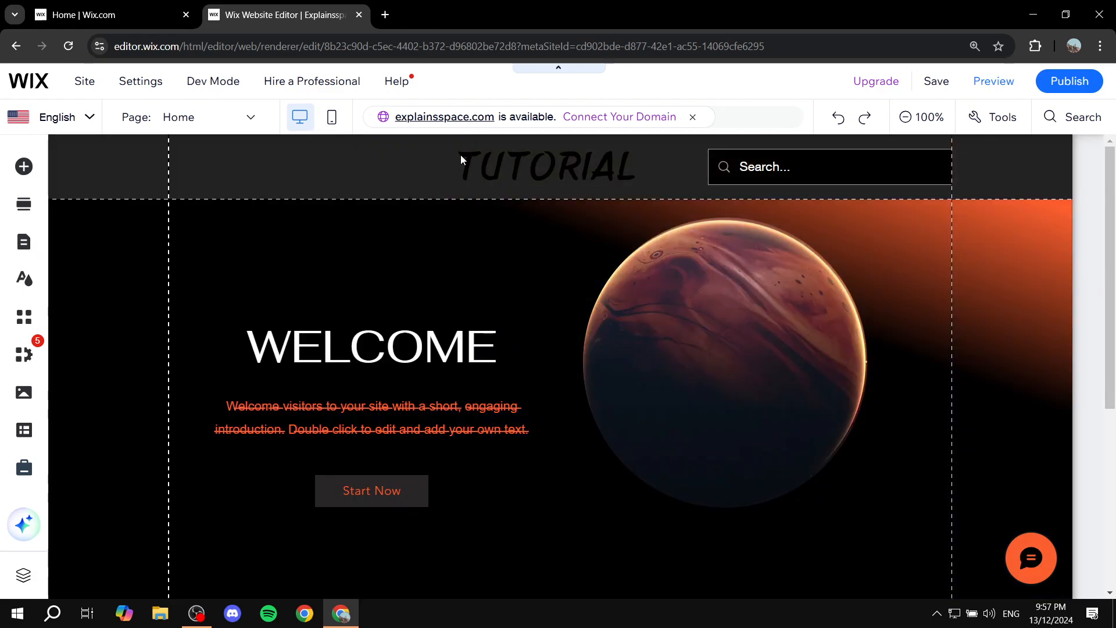